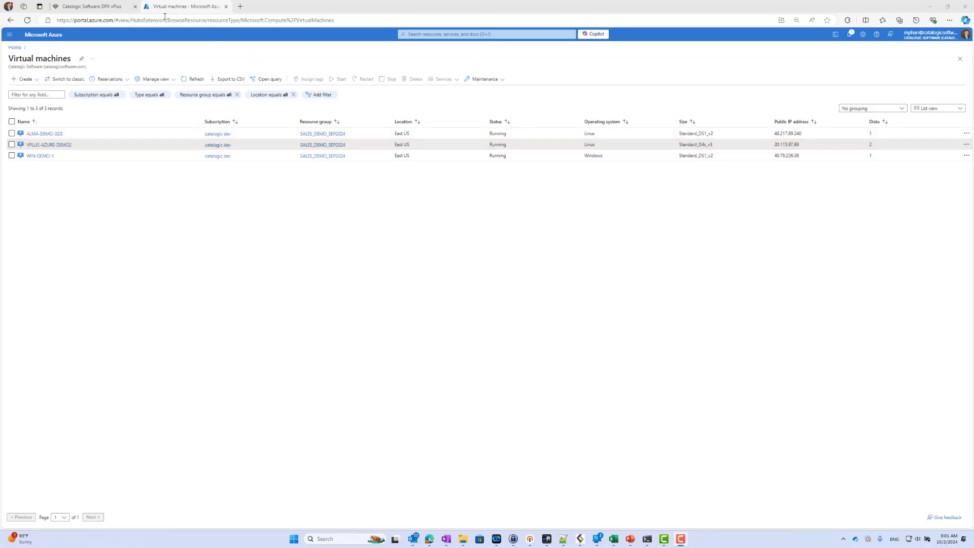
Step: Leave the Azure portal's list of three VMs for the DPX vPlus console
click(107, 10)
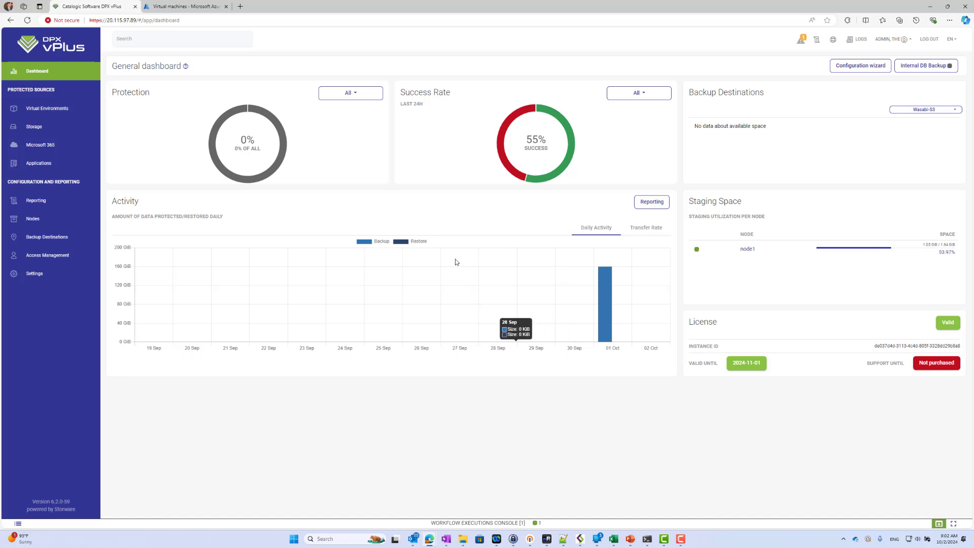
Step: Check the Wasabi-S3 object storage destination, then view the empty Virtualization Providers list
click(63, 241)
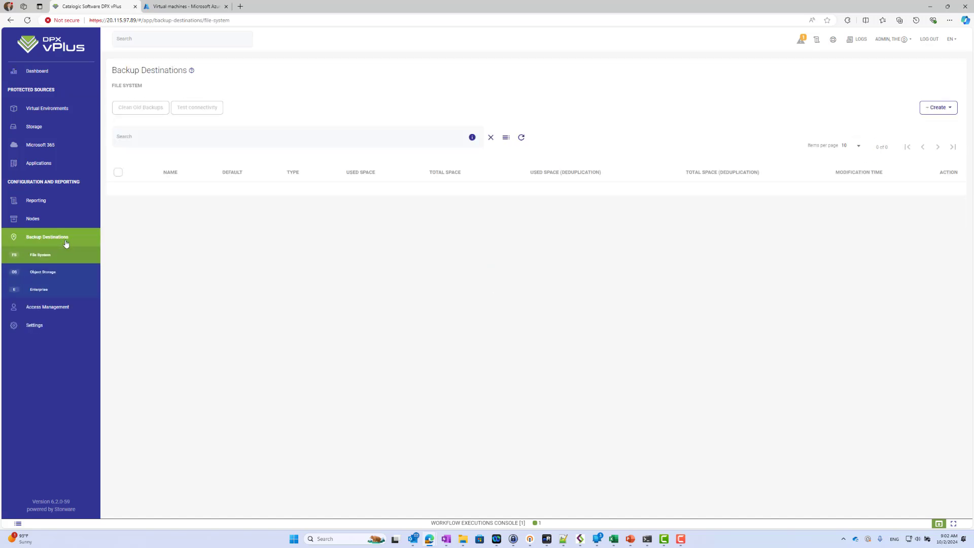
click(70, 274)
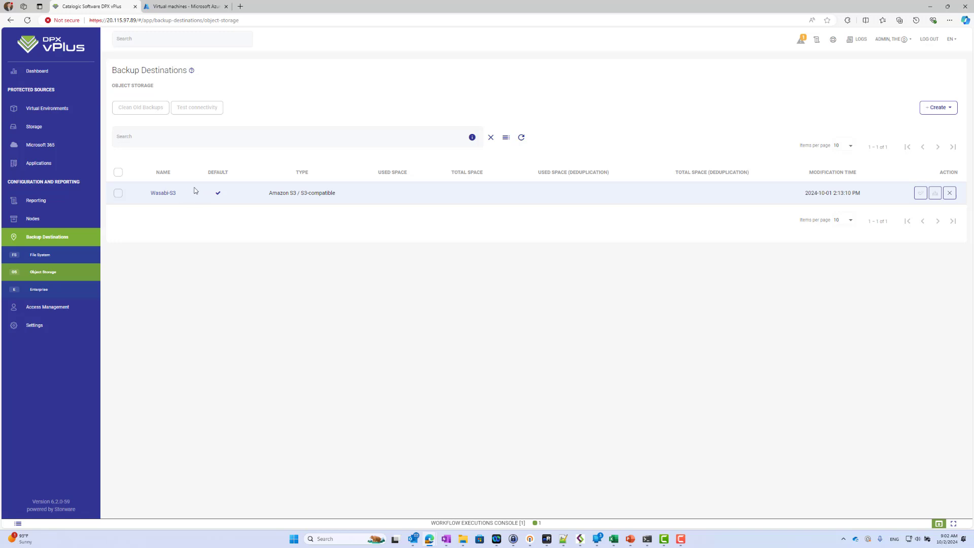
click(66, 112)
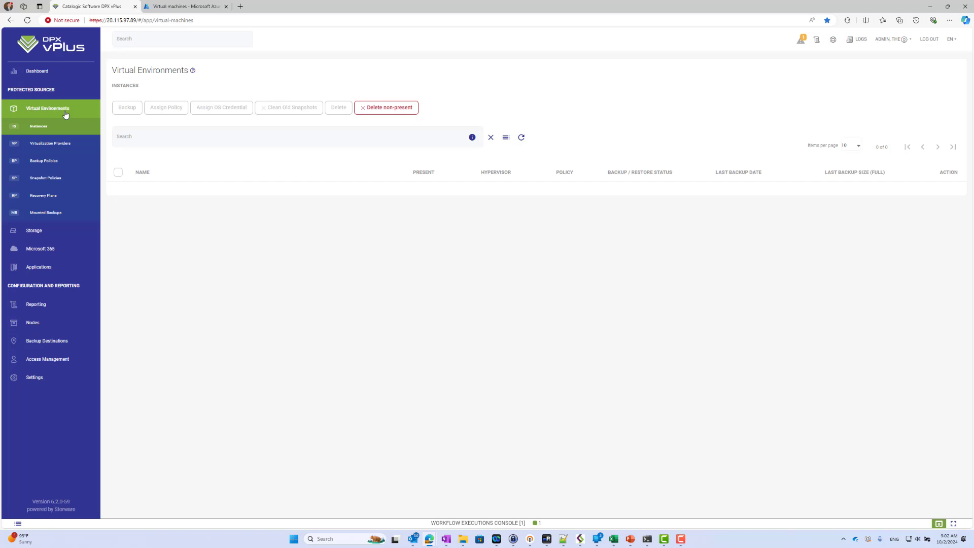
click(76, 146)
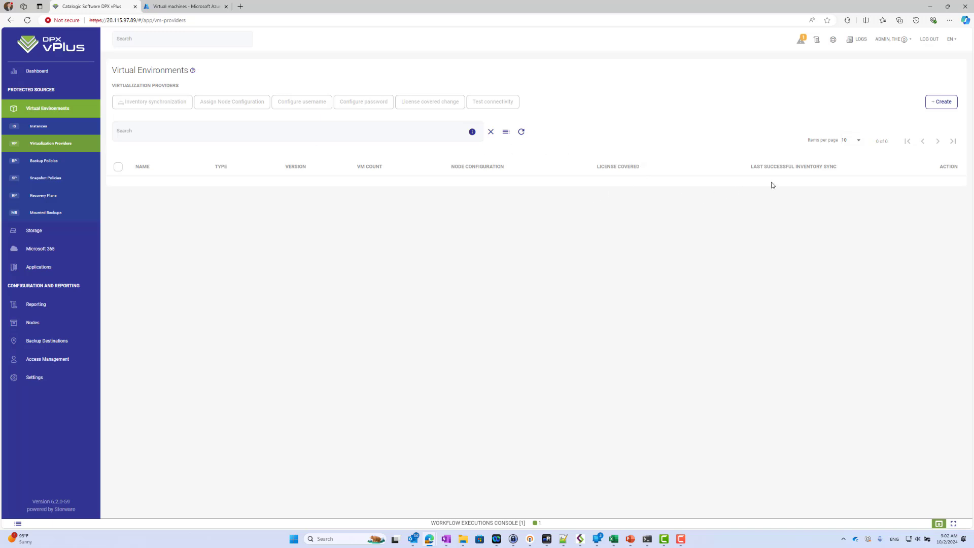
Step: Start a new virtualization provider of type Azure Cloud
click(944, 102)
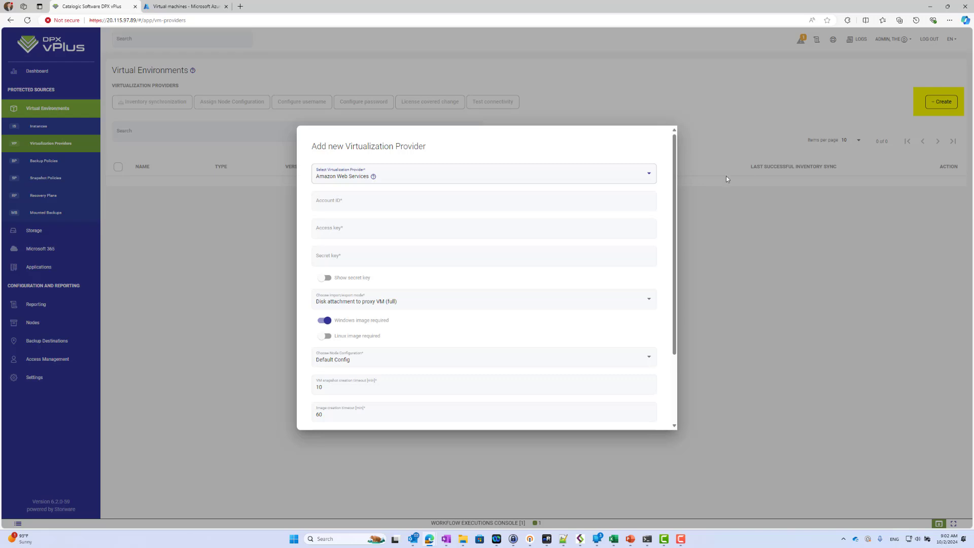
click(634, 176)
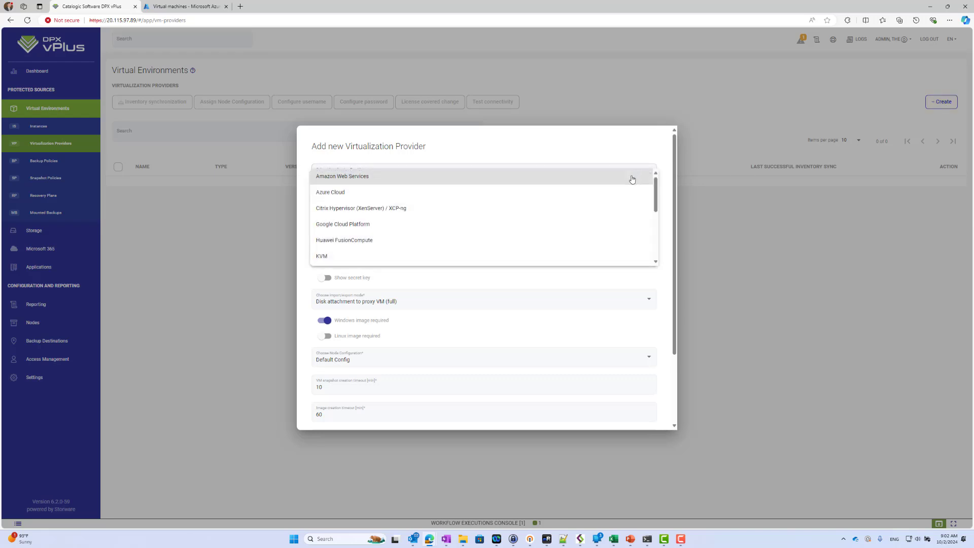
click(607, 195)
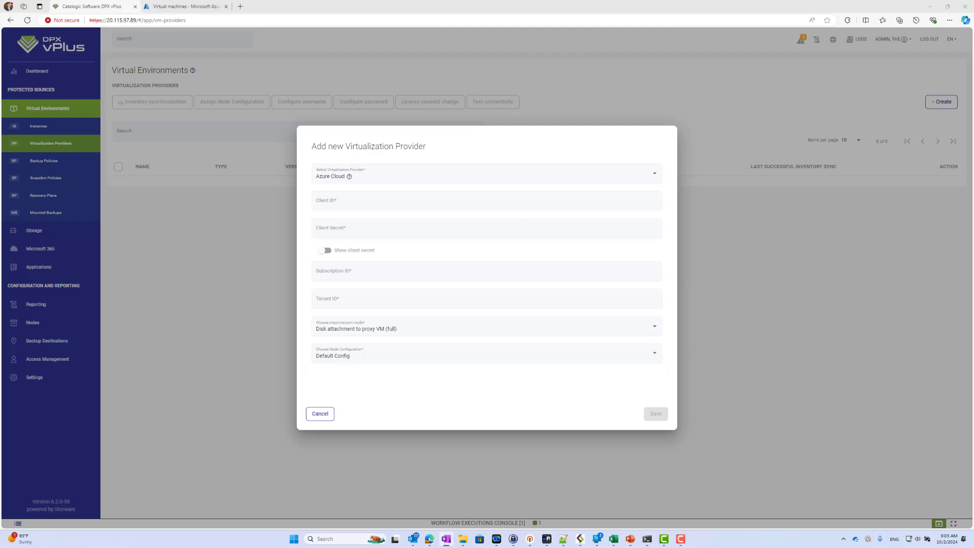
Step: Paste the Azure client ID, client secret, subscription ID and tenant ID
click(376, 201)
key(ctrl+v)
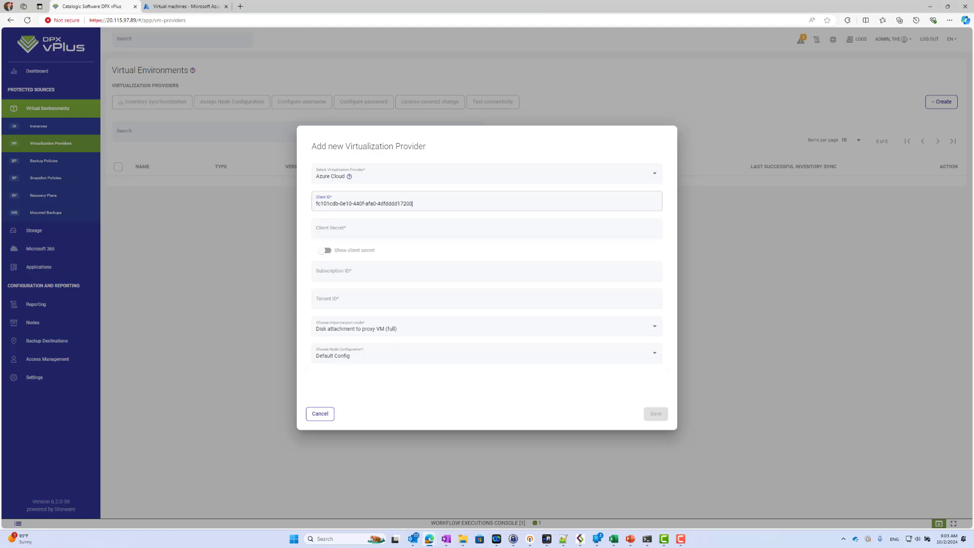
key(Tab)
key(ctrl+v)
click(346, 271)
text(8dc7ab91-f6d0-4cae-91e4-3fa2f9fdcfec)
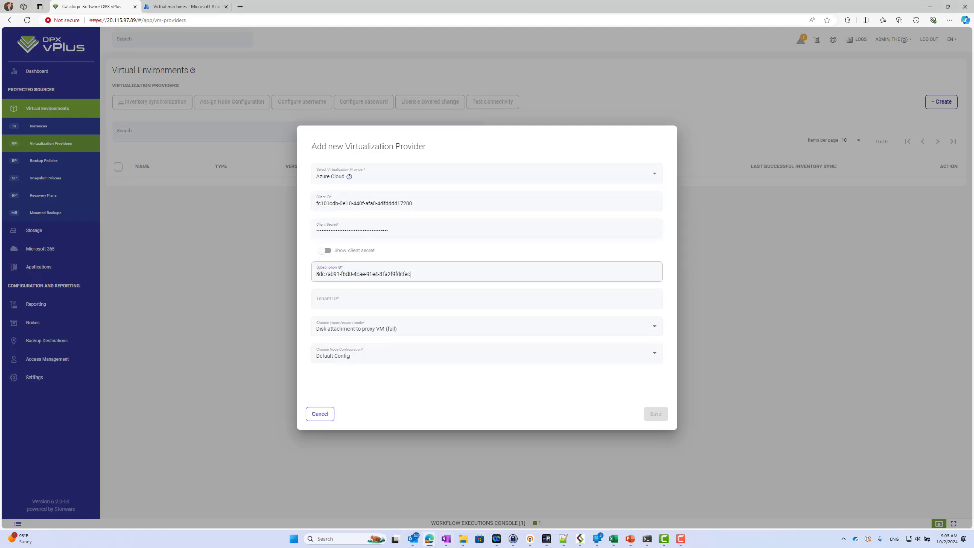
click(375, 300)
text(ea3d63e8-dd40-410b-9496-d2ee49ccddc3)
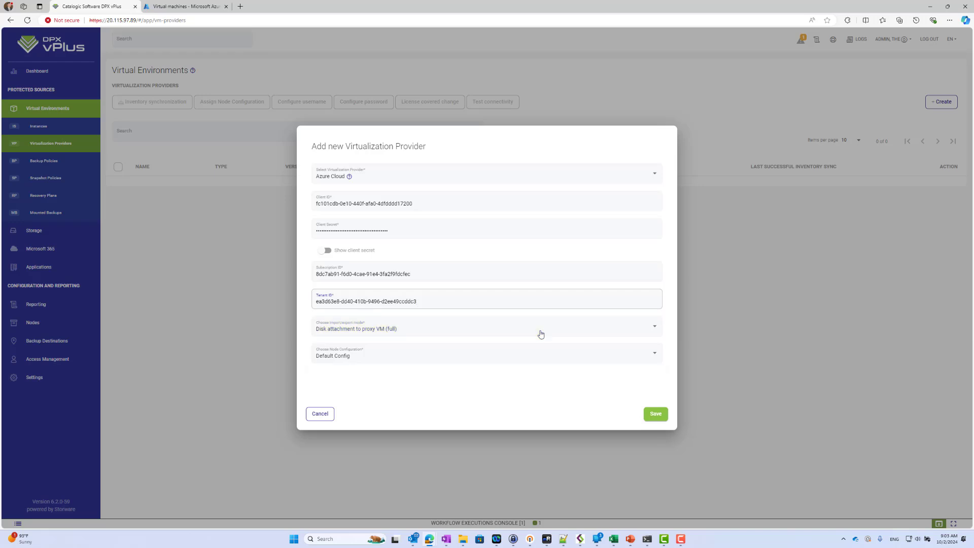
Step: Keep Disk attachment to proxy VM (full) as import/export mode and save the provider
click(541, 333)
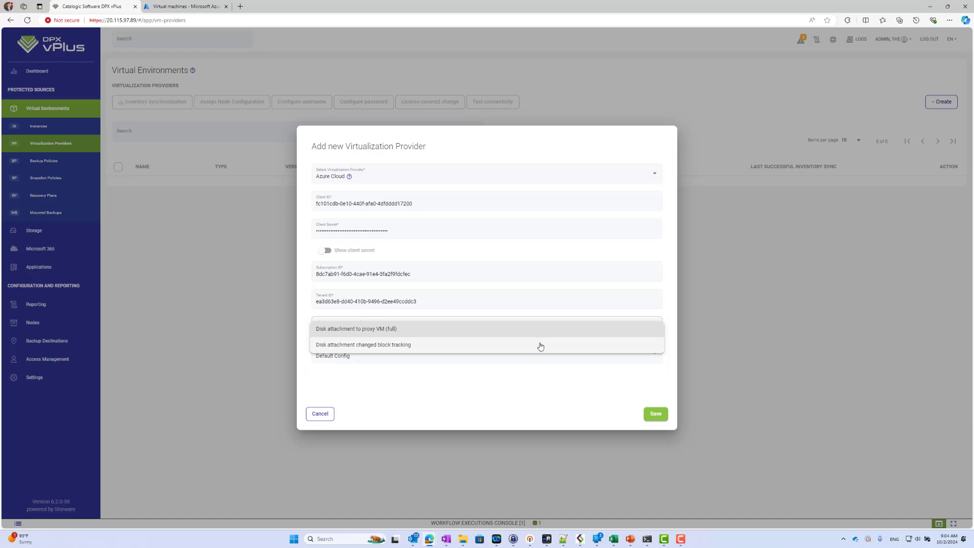
click(500, 392)
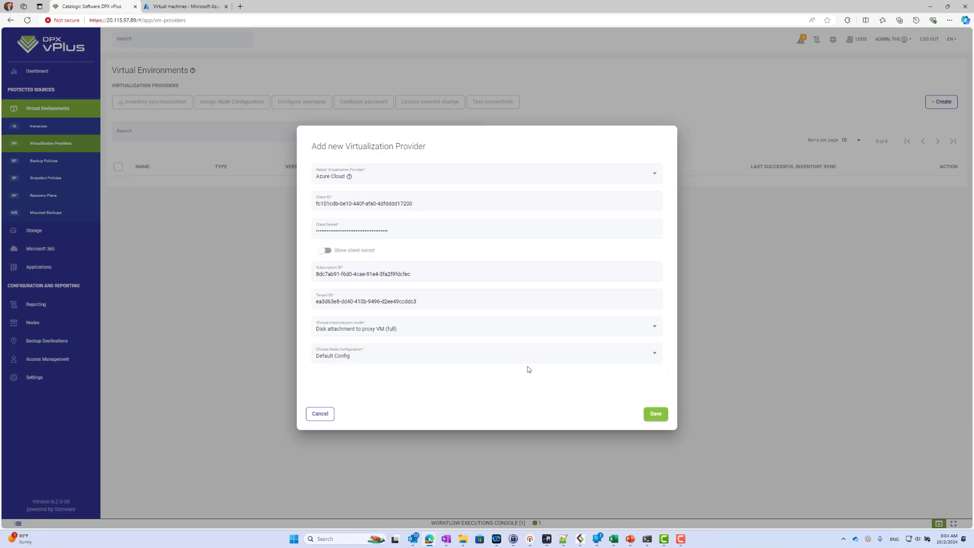
click(653, 414)
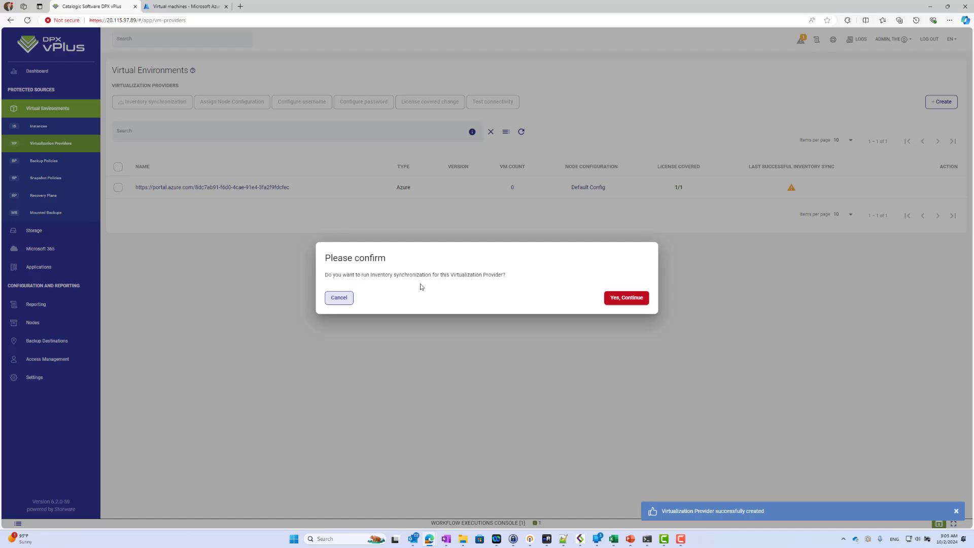
Step: Run inventory sync, watch it finish, and list ALMA-DEMO-32G, VPLUS-AZURE-DEMO2 and WIN-DEMO-1 instances
click(632, 300)
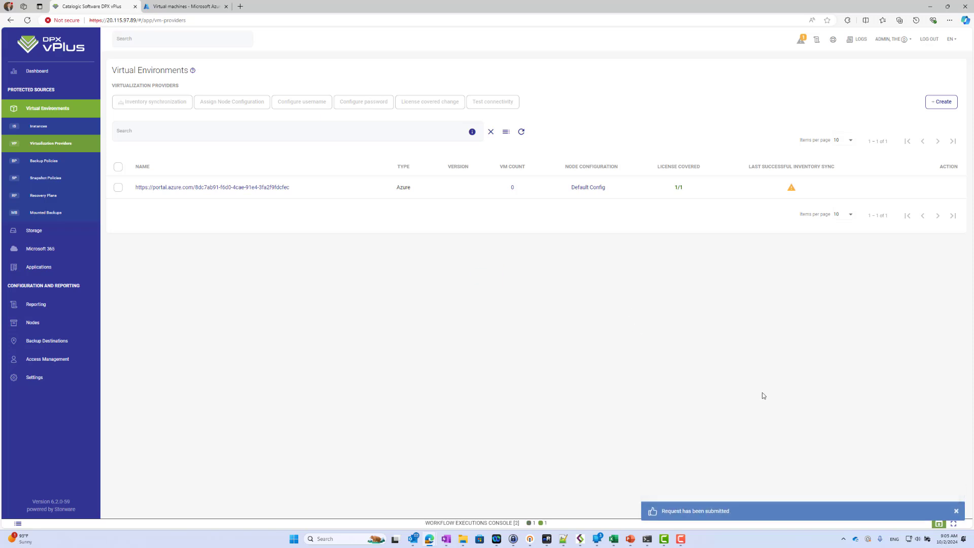
click(937, 525)
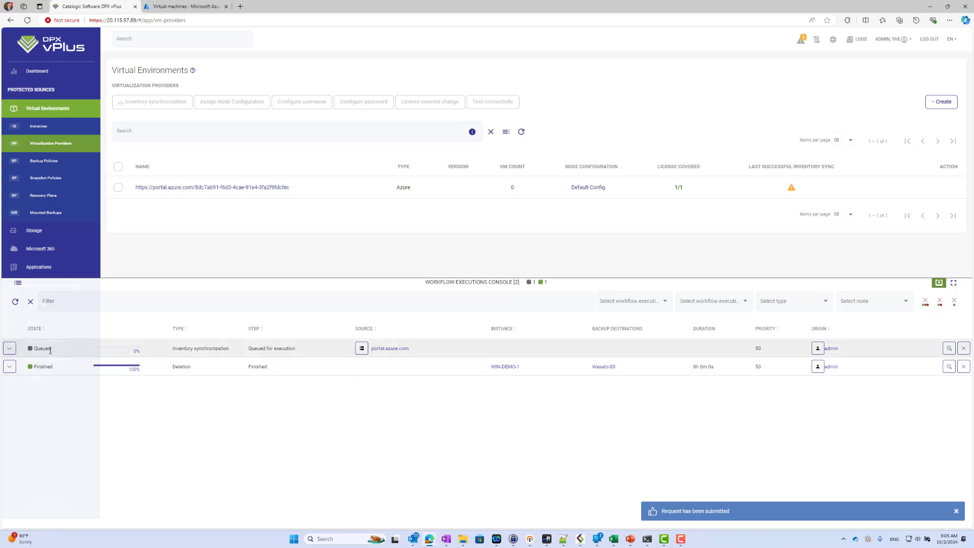
click(9, 348)
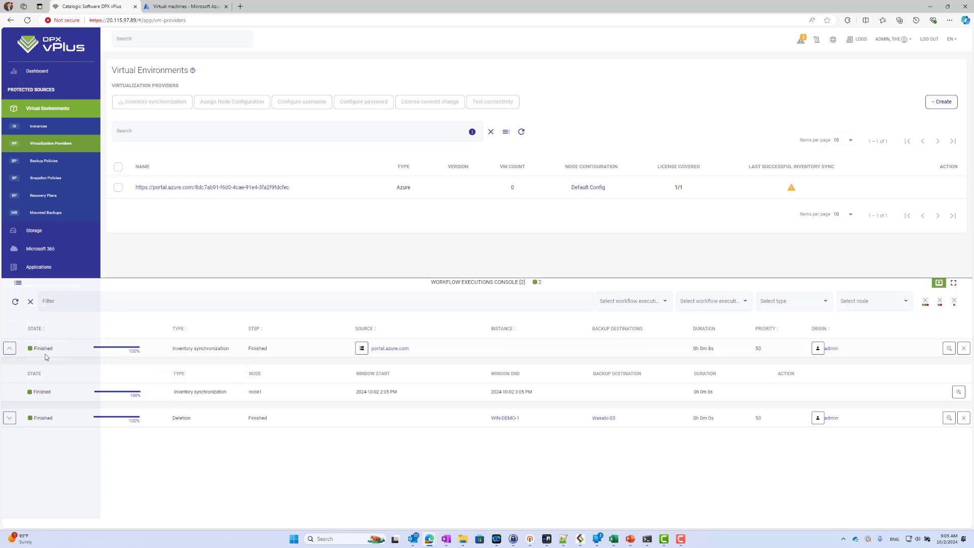
click(20, 350)
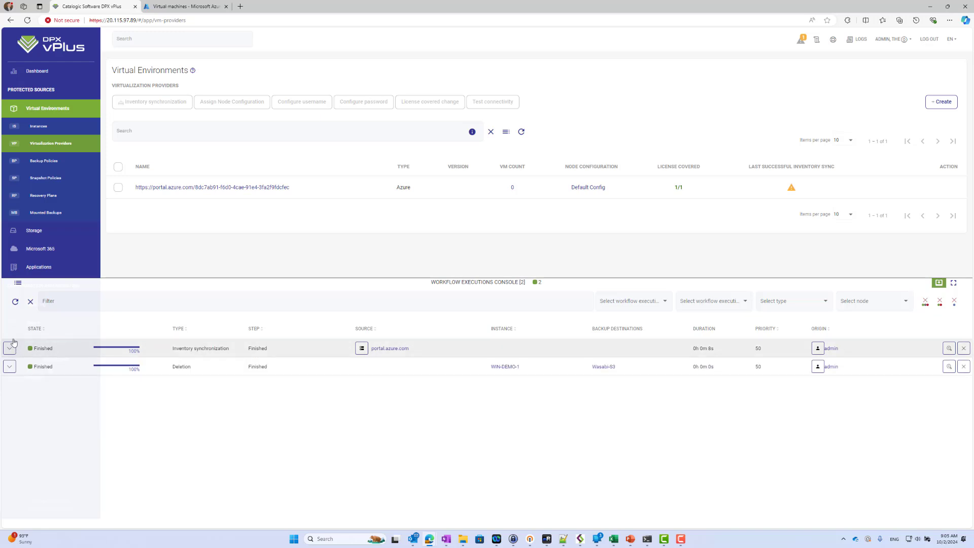
click(36, 131)
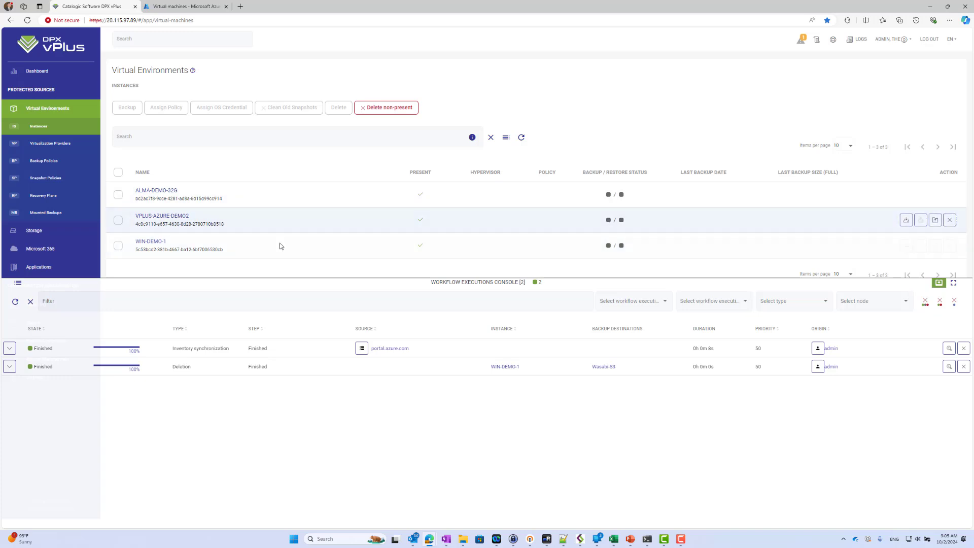
Step: Compare the Azure portal's three VMs, then return to the DPX vPlus Instances list
click(192, 11)
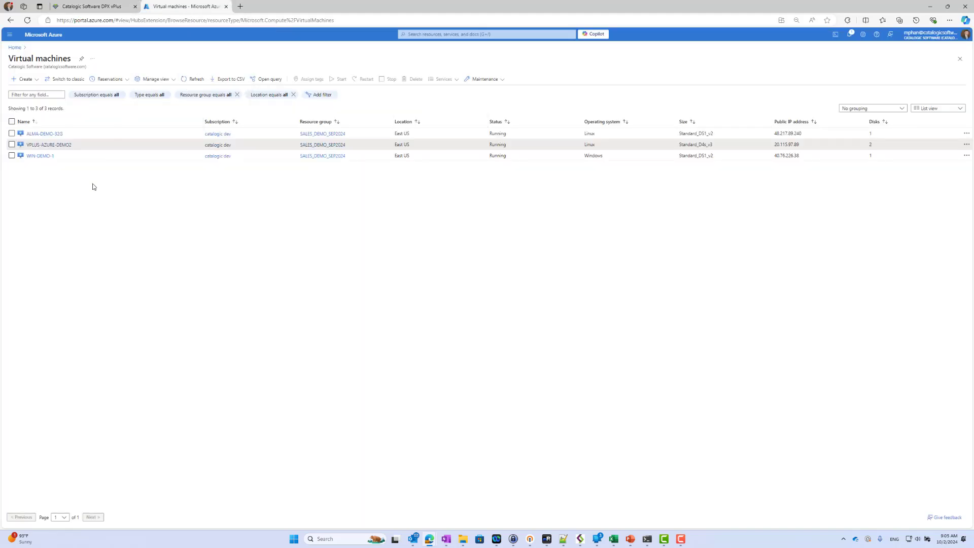
click(91, 8)
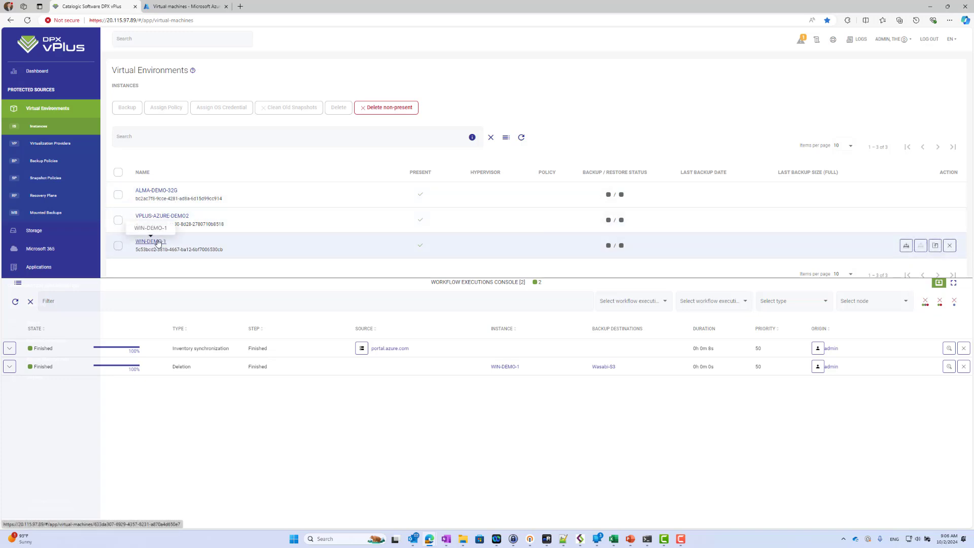
Step: Create and save backup policy 'WIN-VM-01' with WIN-DEMO-1 ticked under Virtual Environments
click(80, 163)
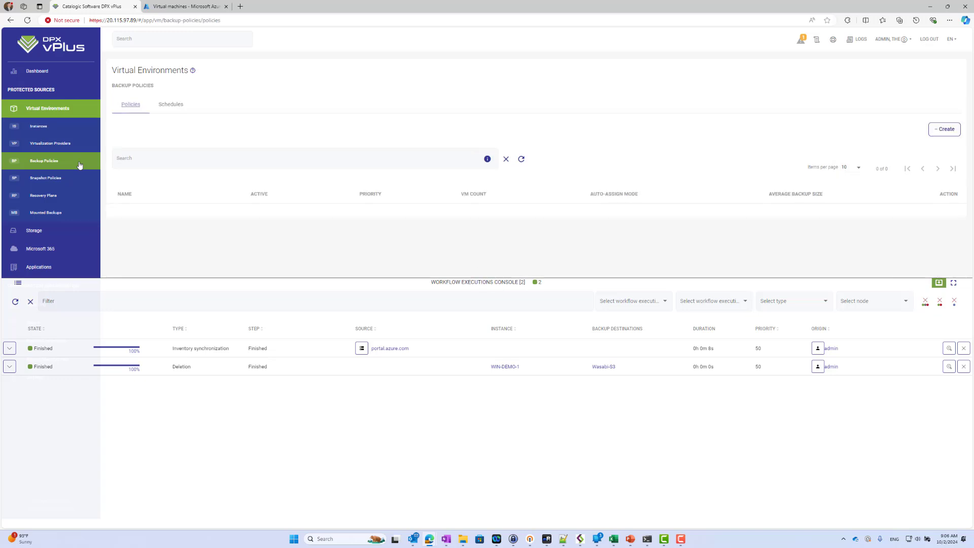
click(949, 131)
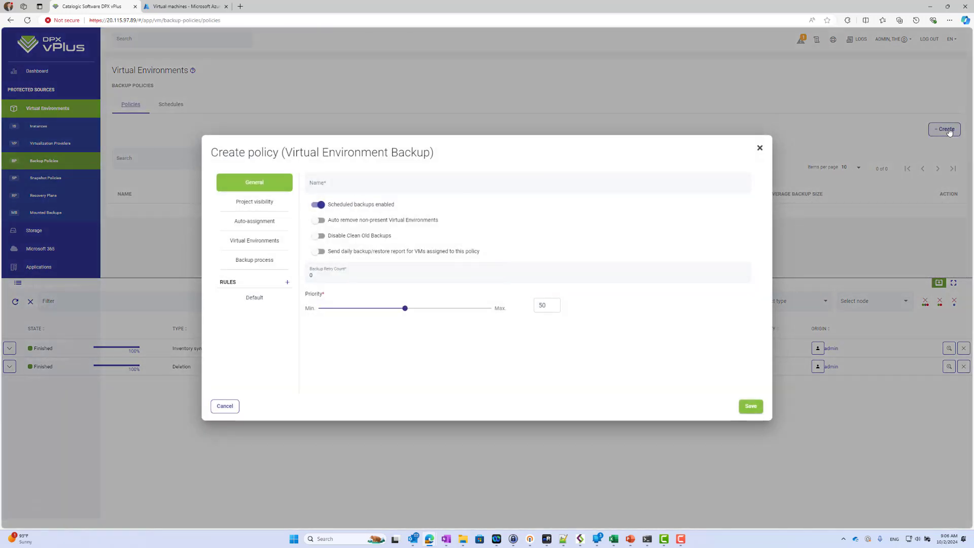
click(448, 188)
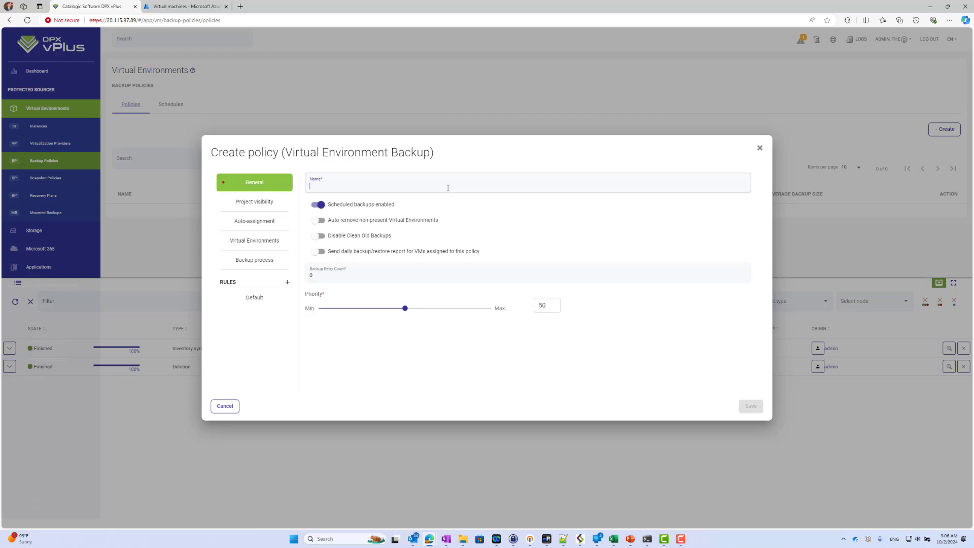
text(WIN-VM-01)
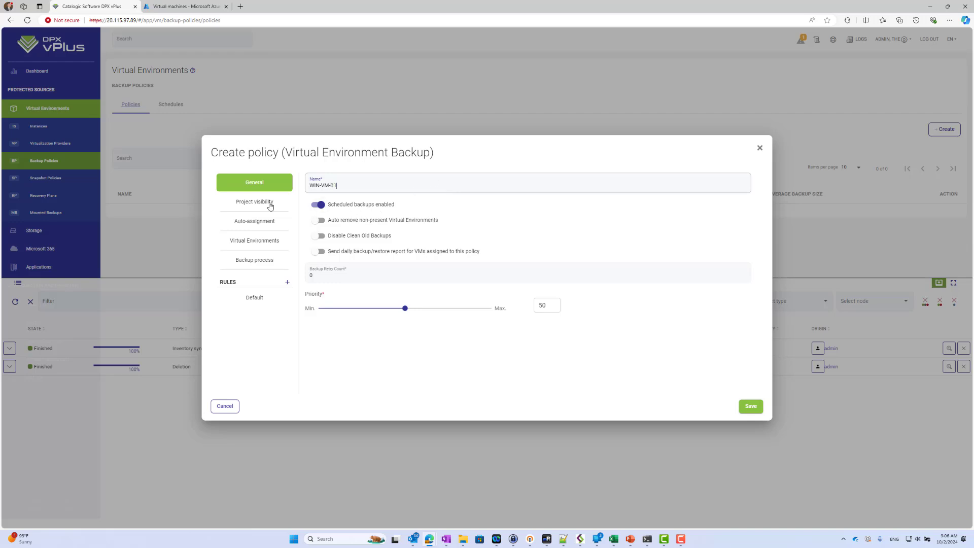
click(304, 248)
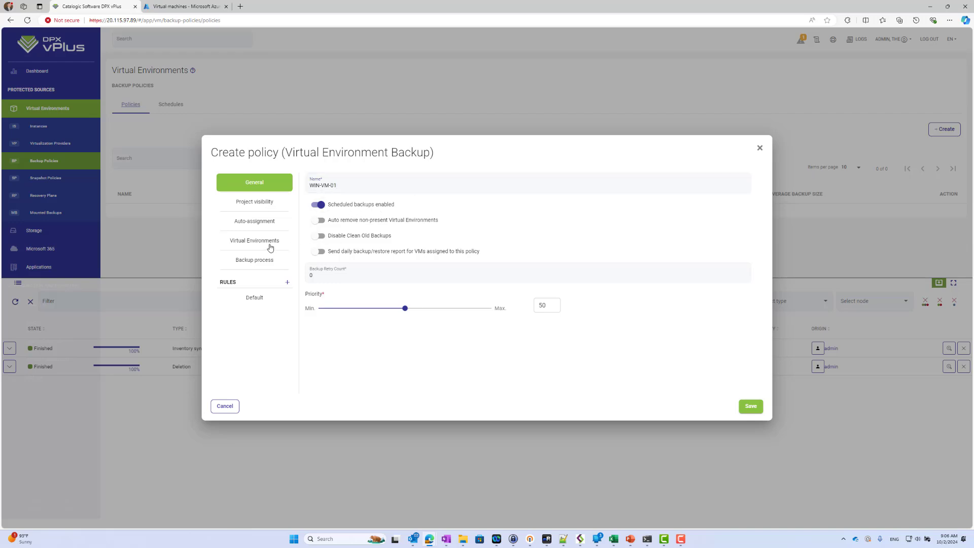
click(271, 247)
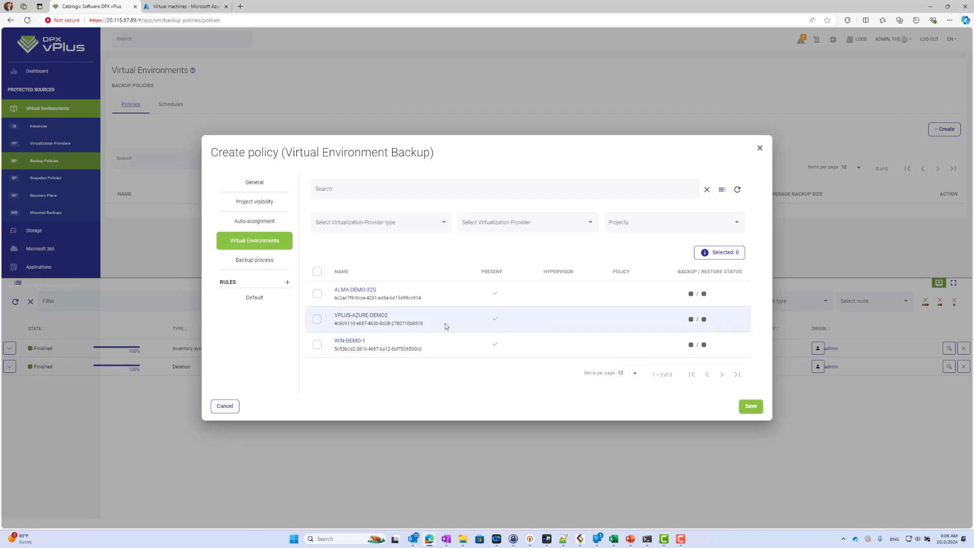
click(317, 345)
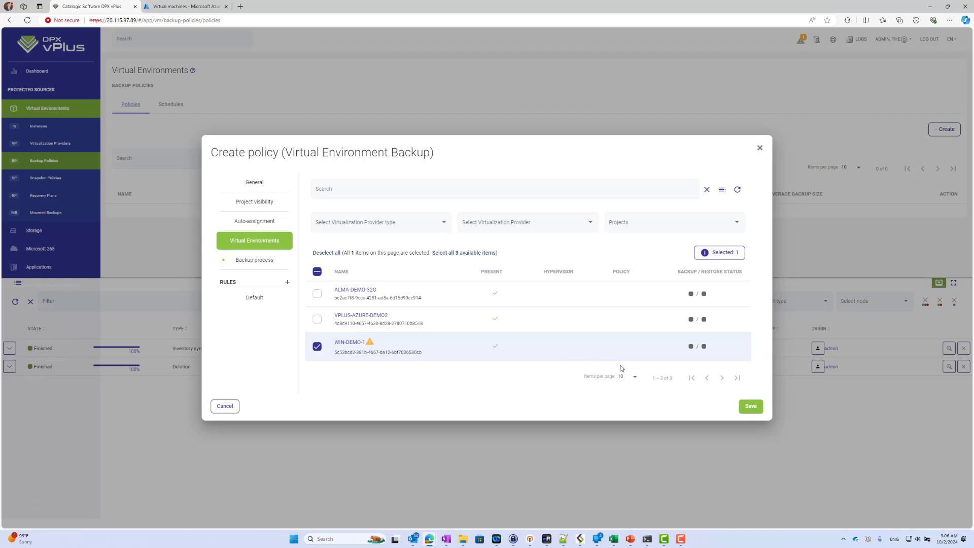
click(749, 407)
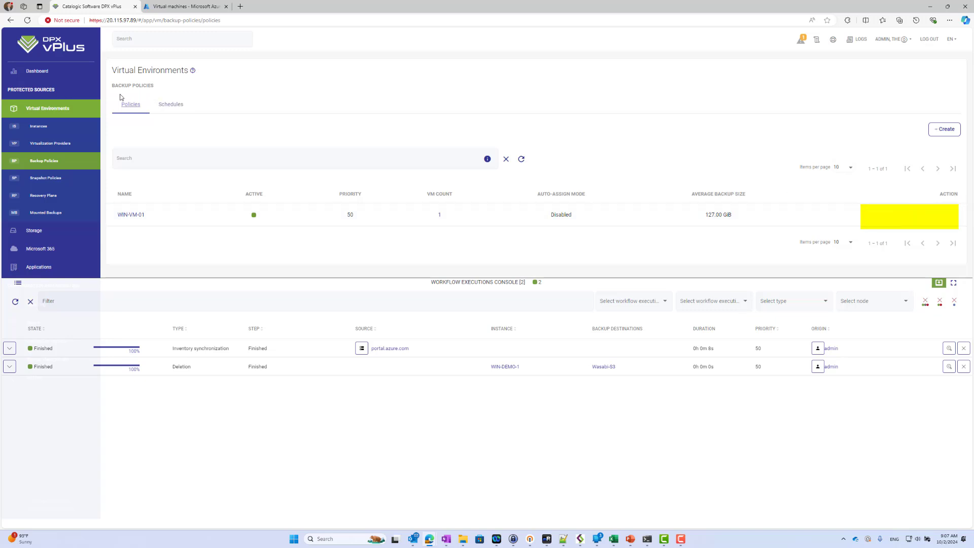
Step: Start a Full-type backup from the WIN-DEMO-1 row in Instances
click(71, 127)
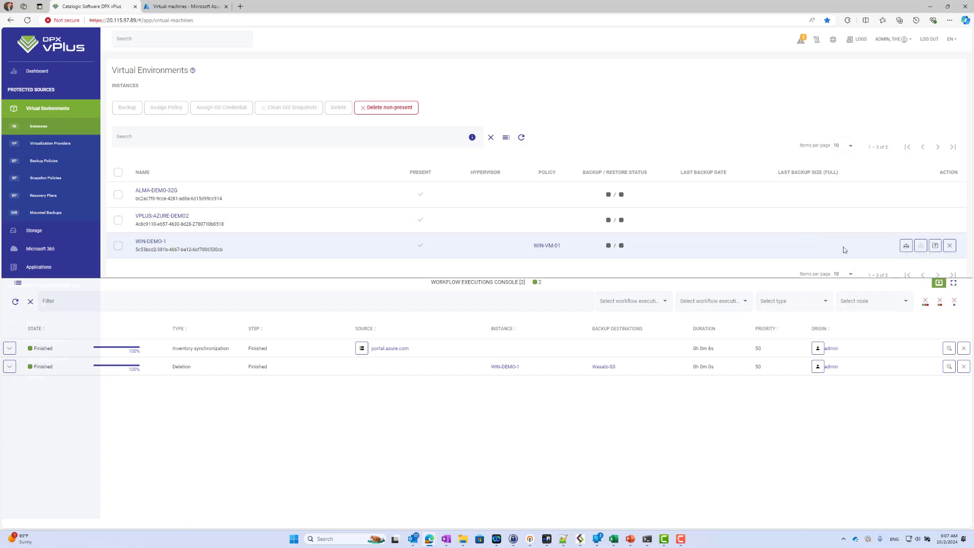
click(935, 245)
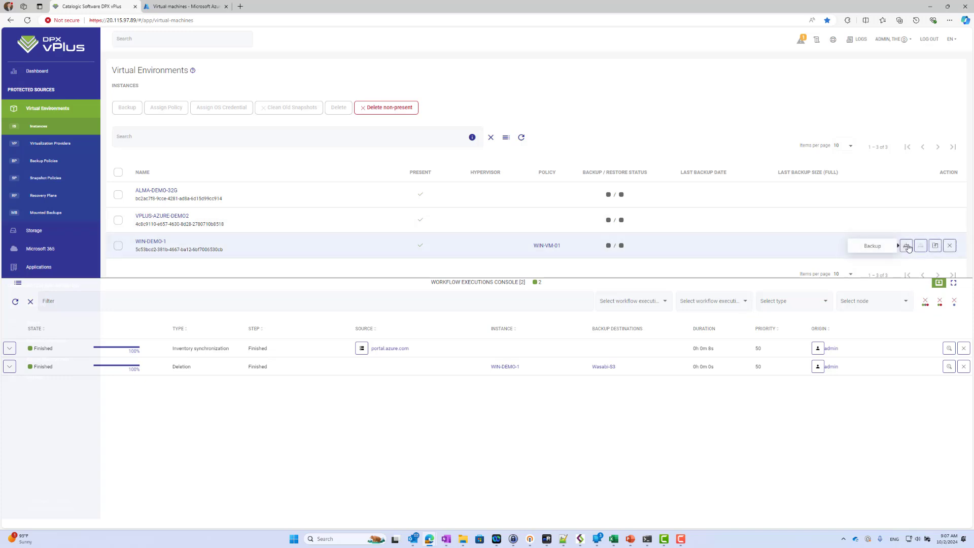
click(907, 246)
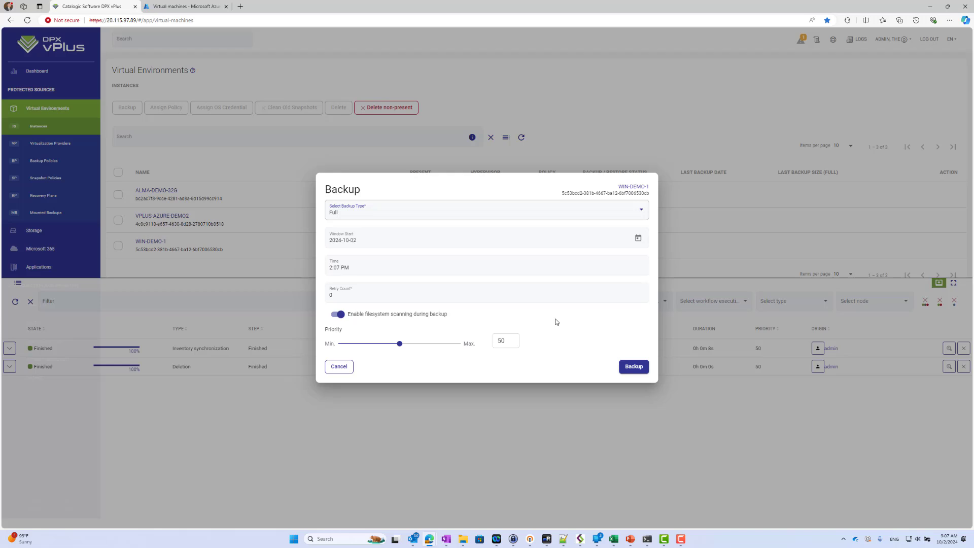
click(634, 367)
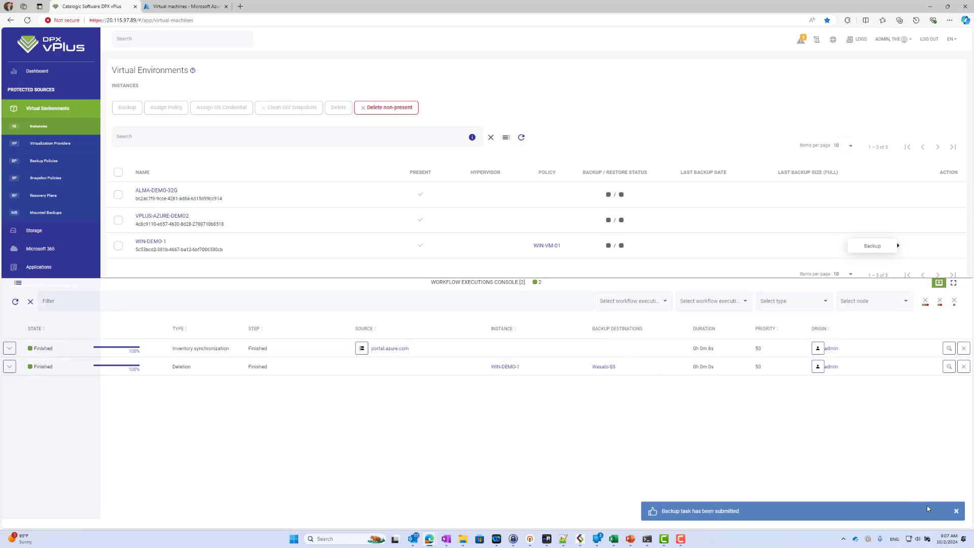
Step: Watch the WIN-DEMO-1 backup steps in the console until it reaches Partially Finished at 90%
click(952, 511)
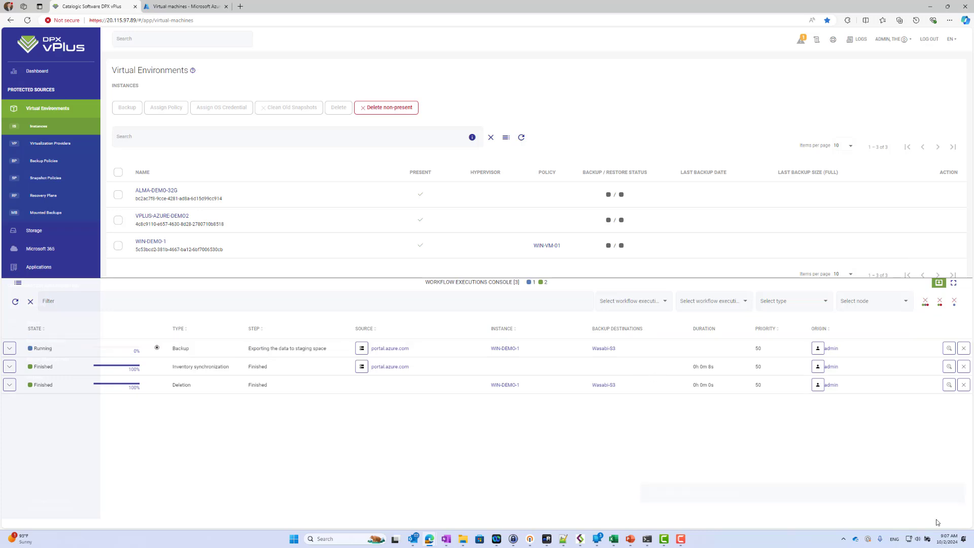
click(10, 352)
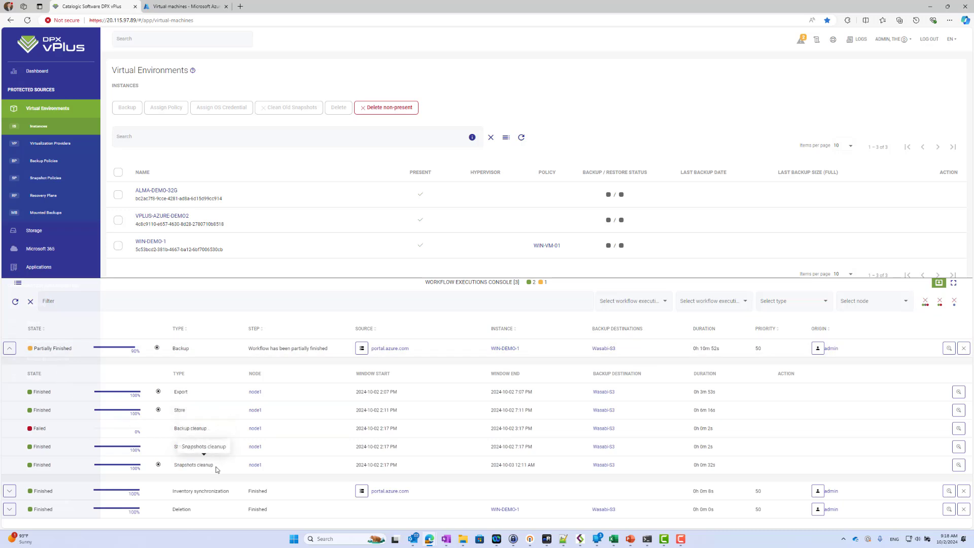
click(10, 349)
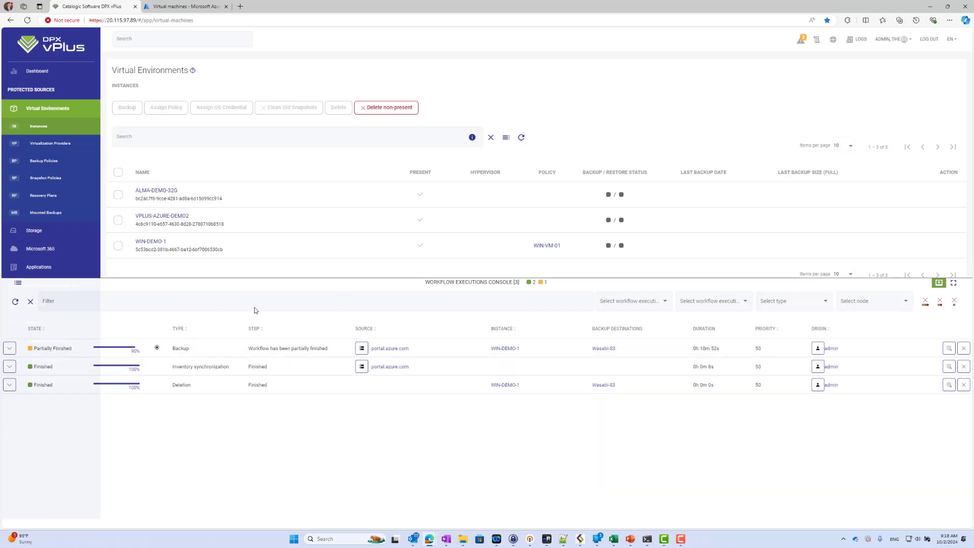
Step: Collapse the console and refresh Instances to show WIN-DEMO-1's last backup and 32.00 GiB size
click(939, 283)
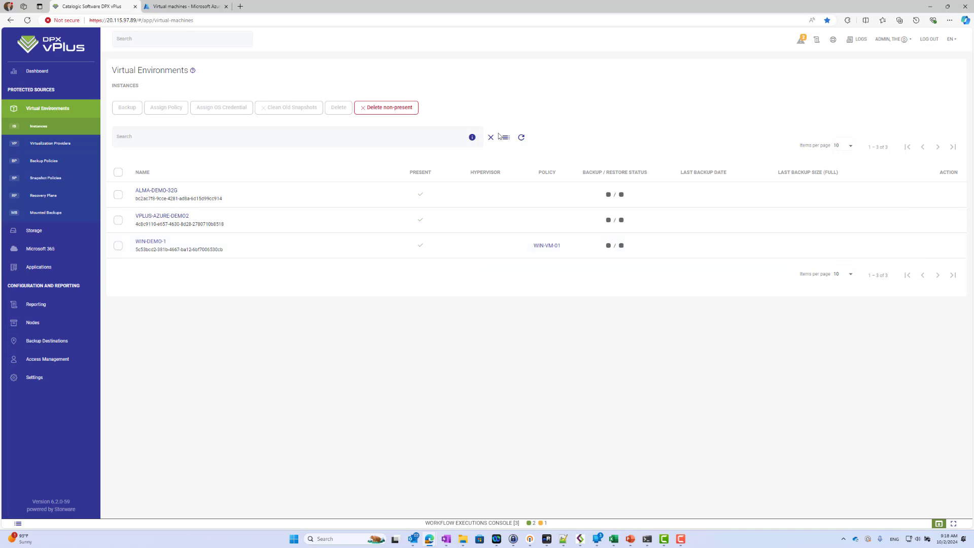
click(521, 137)
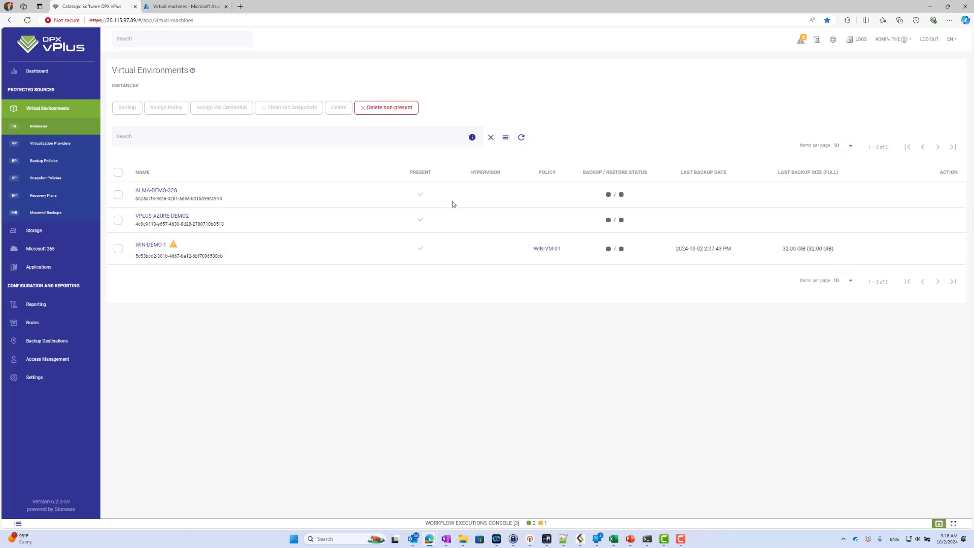